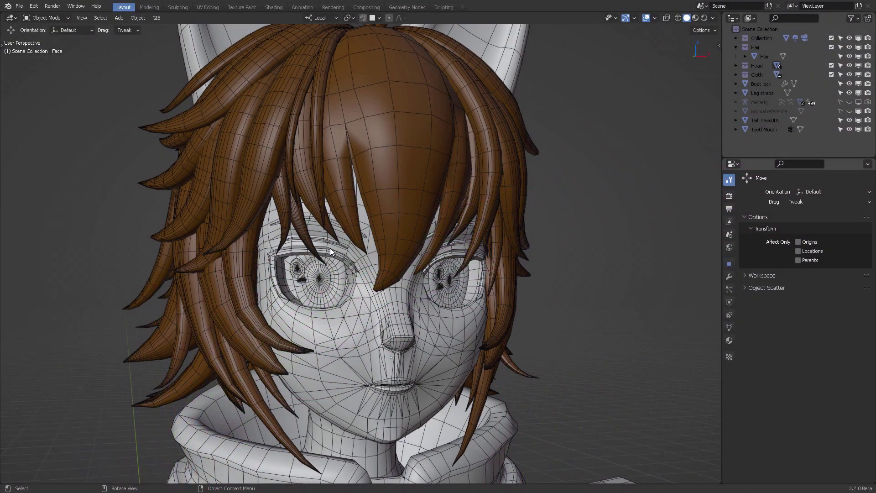
Step: Exclude the Hair collection from the view layer to uncover the face and eyes
middle_drag(330, 248, 321, 136)
click(322, 136)
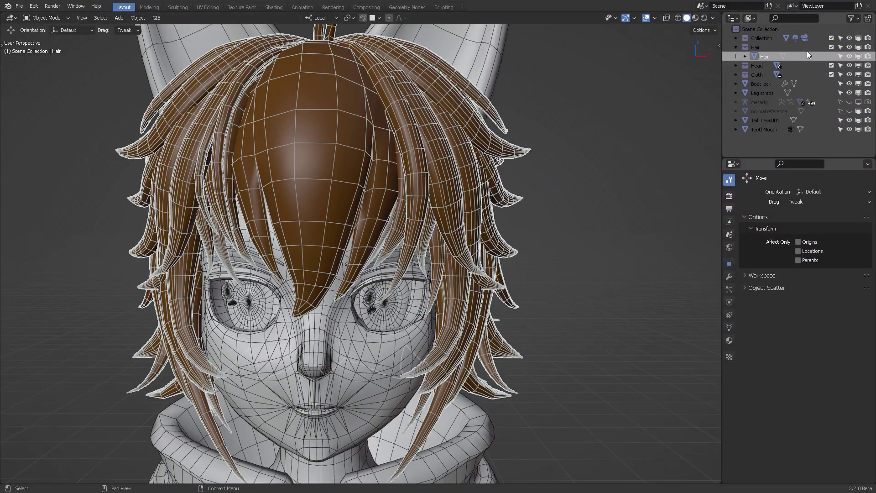
click(832, 48)
Step: Examine the eye meshes and the surrounding face topology from the front, three-quarter and side directions
middle_drag(537, 221, 589, 146)
key(KP_1)
scroll(551, 204, up, 3)
scroll(589, 146, up, 3)
middle_drag(572, 200, 516, 211)
click(215, 171)
key(KP_Decimal)
key(alt+a)
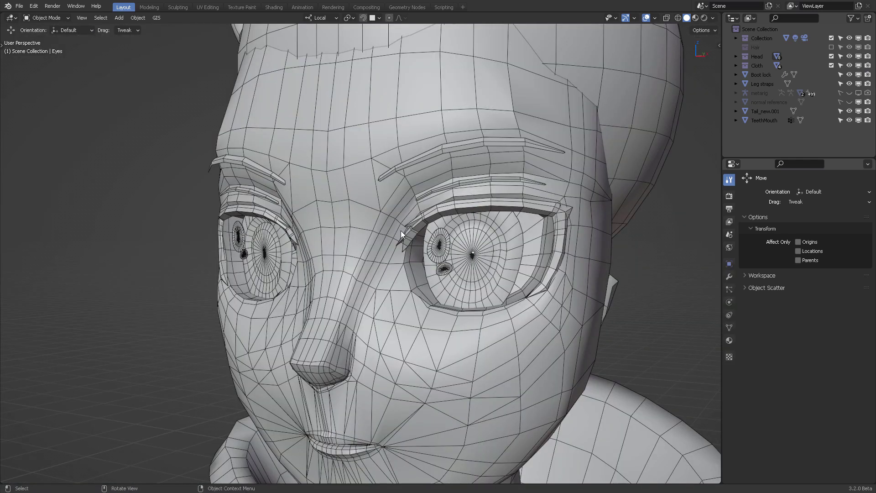
middle_drag(451, 228, 439, 296)
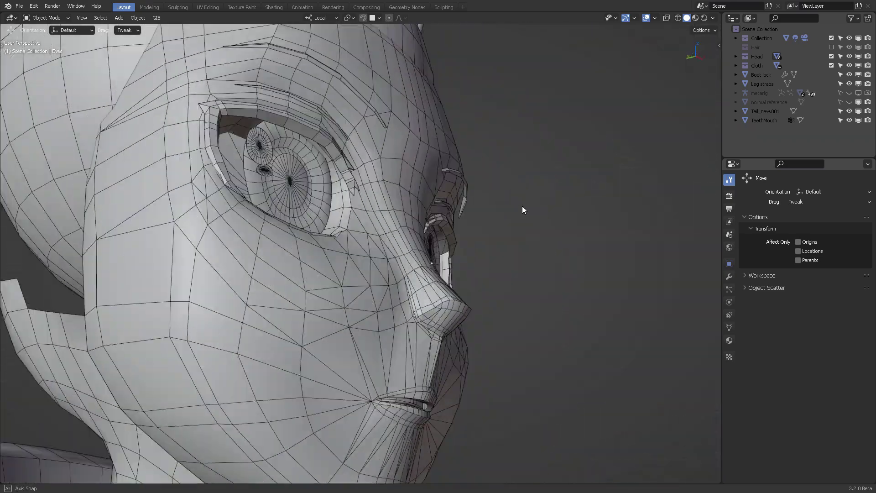
mouse_move(522, 210)
middle_down()
mouse_move(532, 204)
mouse_move(437, 195)
middle_up()
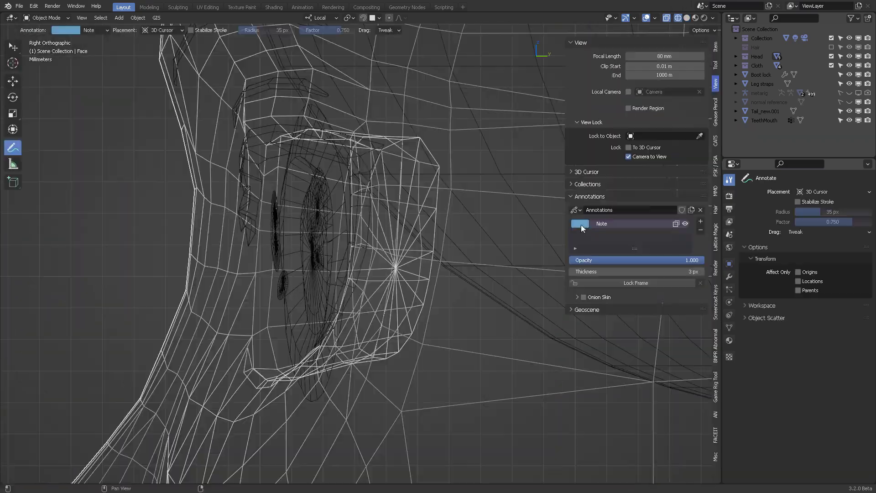
Step: Draw orange annotations in the side view: an imagined eyeball circle, its centre, and lines from the centre through the eye and eyelids
click(581, 225)
drag(608, 133, 593, 167)
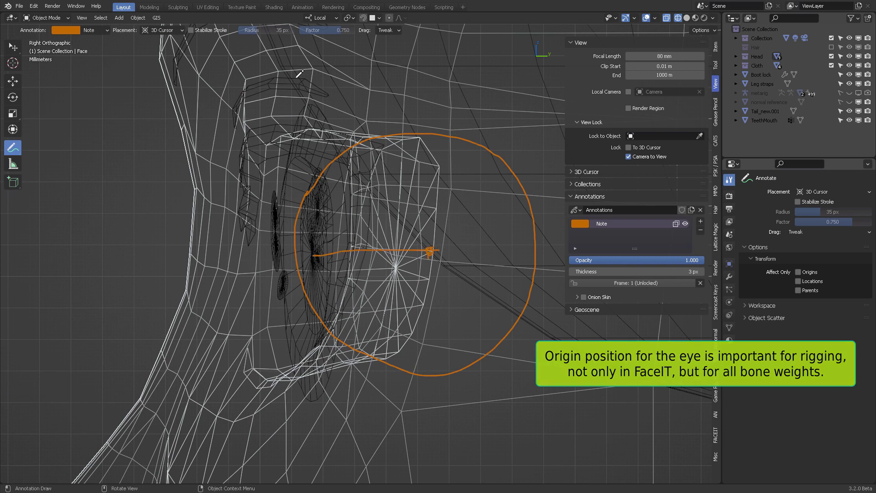
drag(295, 77, 414, 222)
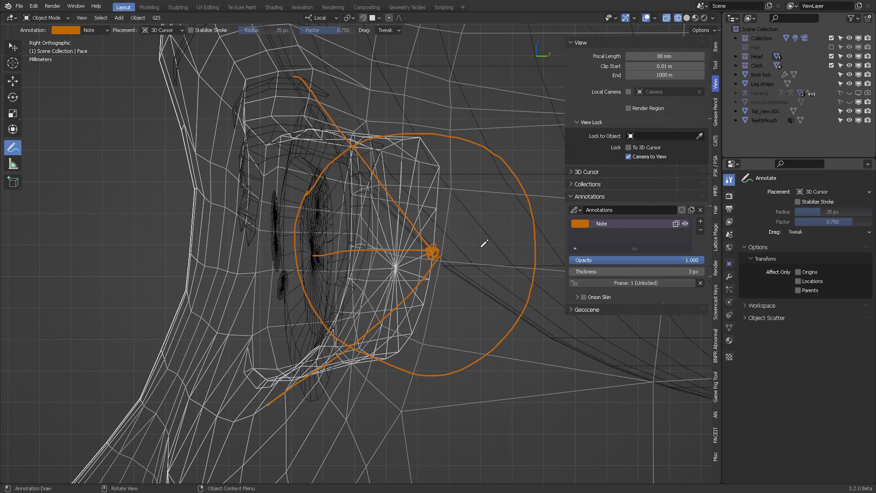
ctrl+drag(436, 250, 429, 249)
Step: Add a second annotation layer, mark the eyeball circle's centre on it and colour the layer green
click(701, 221)
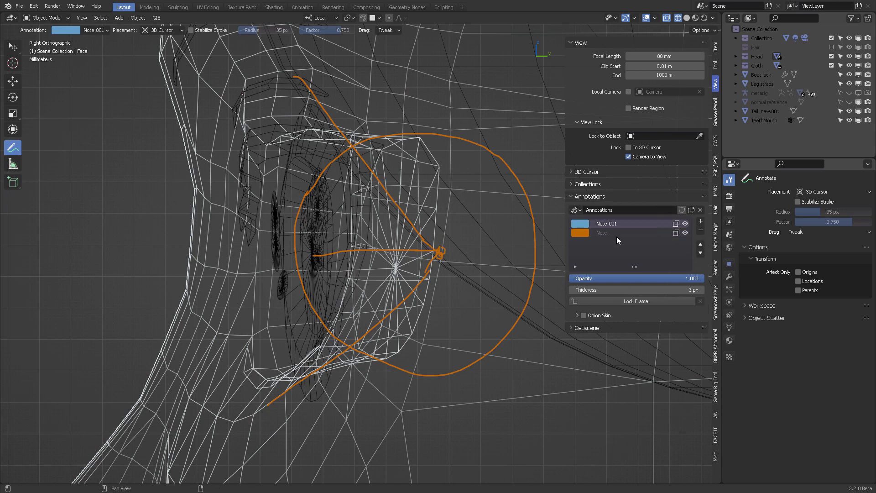
click(580, 223)
click(608, 160)
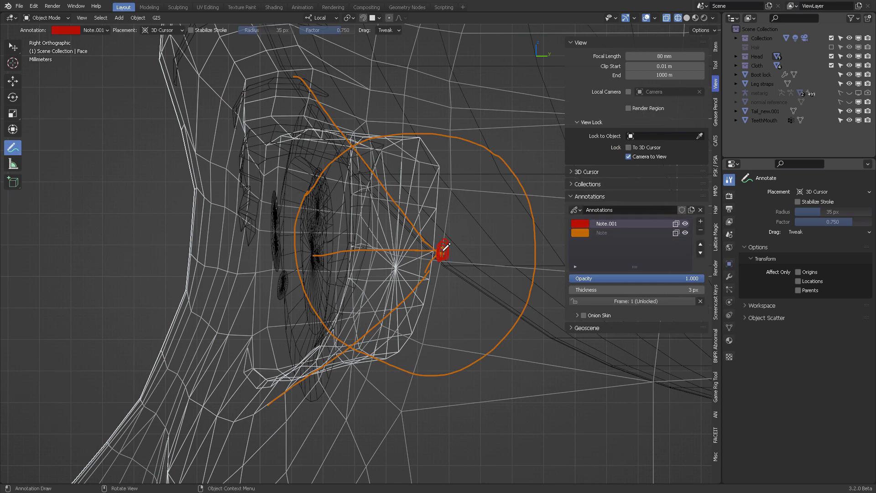
click(580, 224)
click(587, 114)
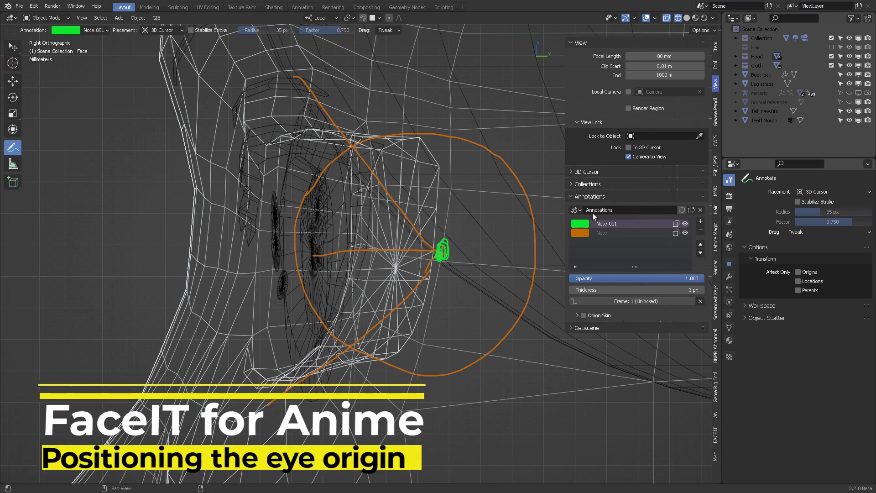
Step: Select the Eyes.001 mesh, inspect its vertices in Edit Mode and return to Object Mode
key(ctrl+Tab)
click(318, 212)
key(w)
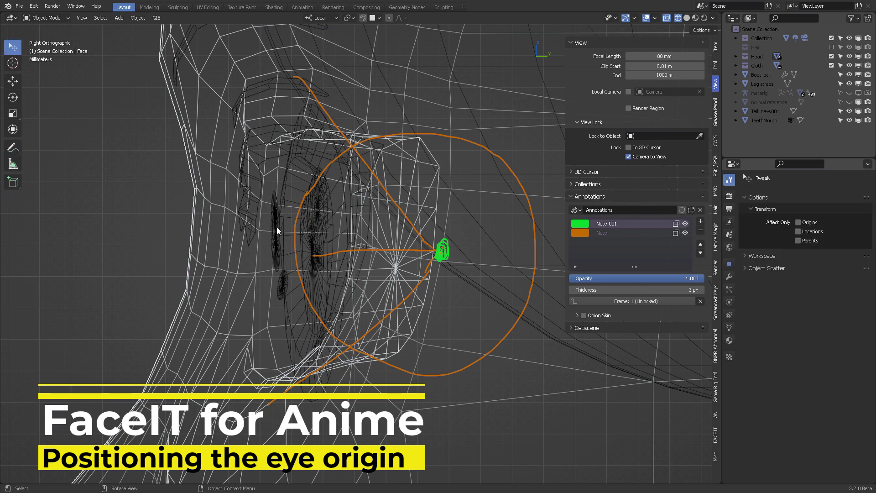
click(314, 218)
key(ctrl+Tab)
click(384, 221)
key(alt+a)
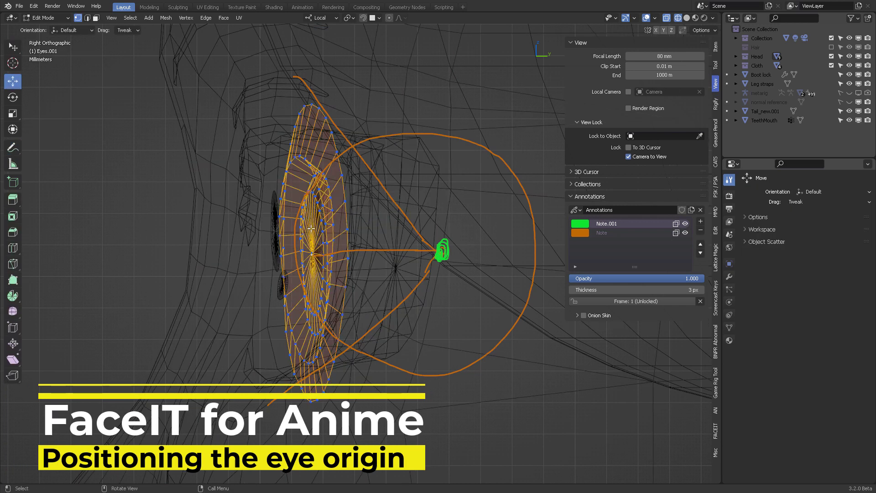
key(ctrl+Tab)
click(288, 194)
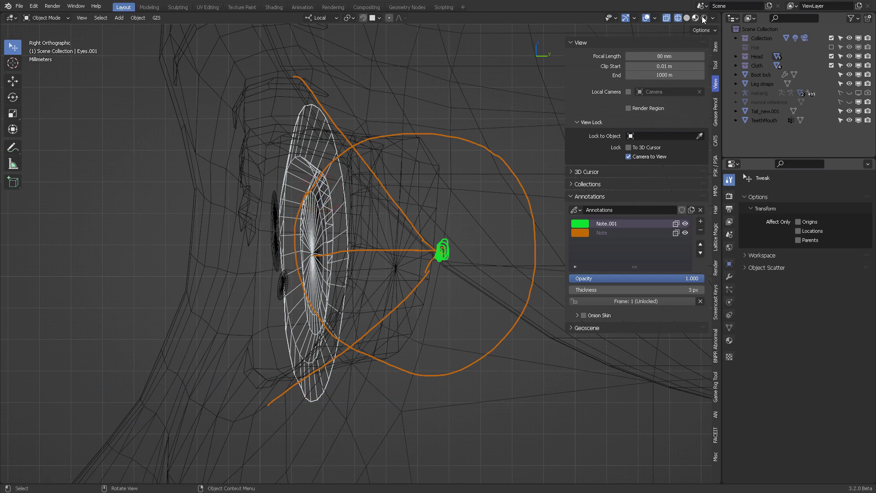
Step: Restrict transforms to origins and move the Eyes.001 origin back along Y to the green centre mark
click(711, 31)
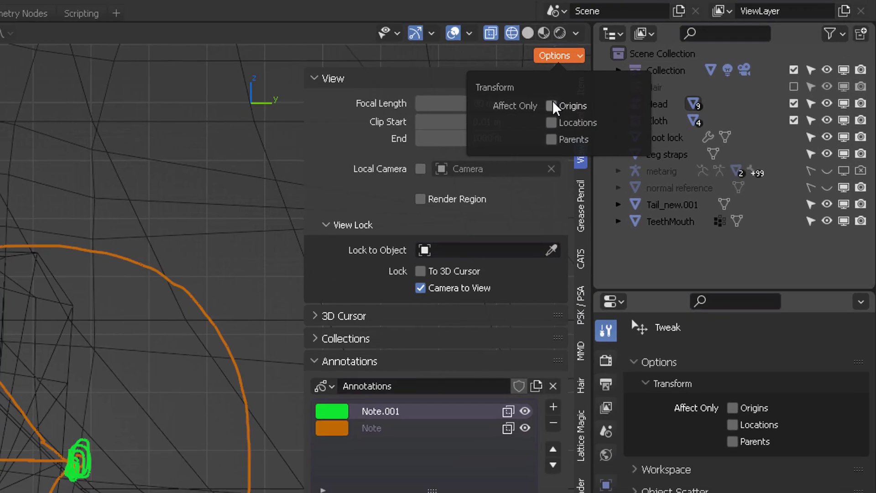
click(700, 58)
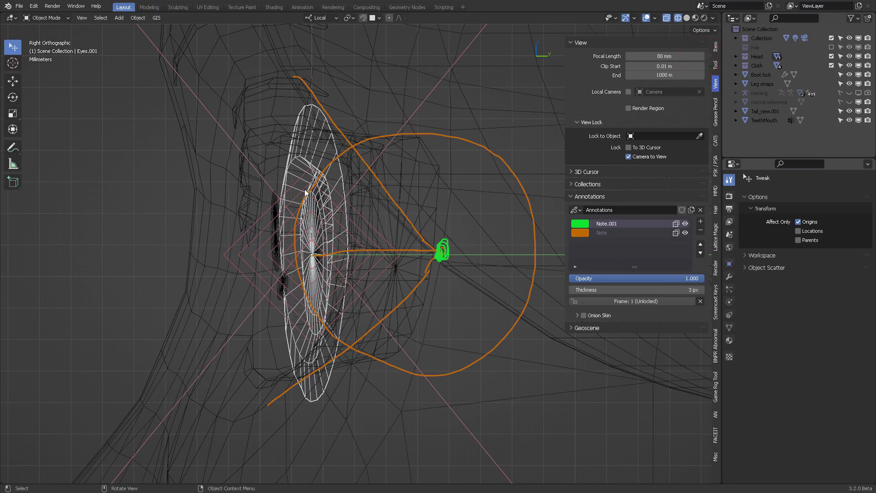
click(12, 81)
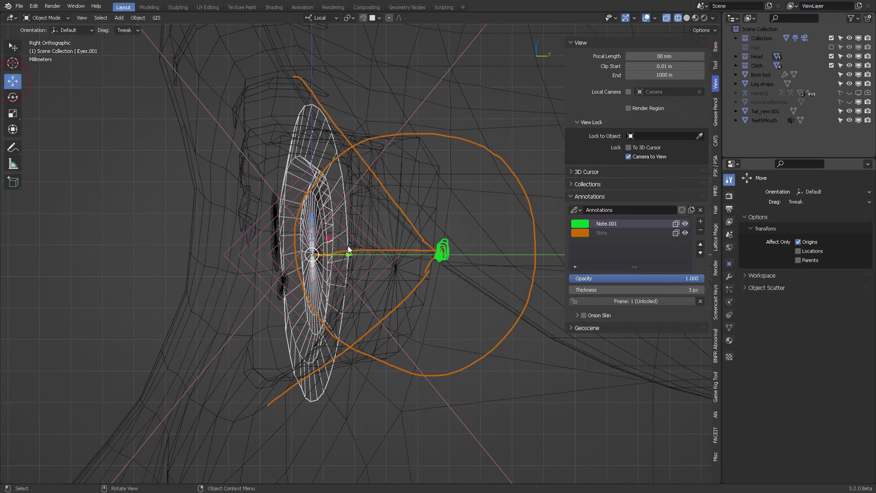
drag(354, 256, 478, 260)
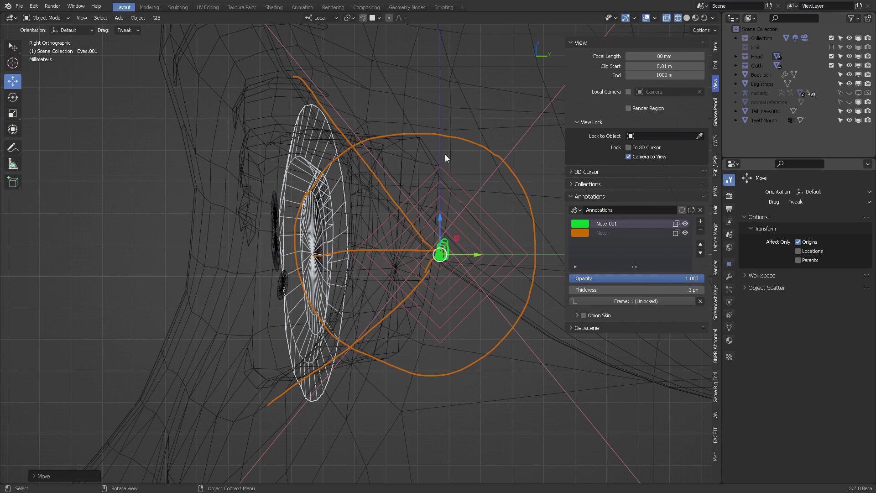
Step: Stop restricting transforms to origins while staying in Object Mode
key(ctrl+Tab)
click(375, 157)
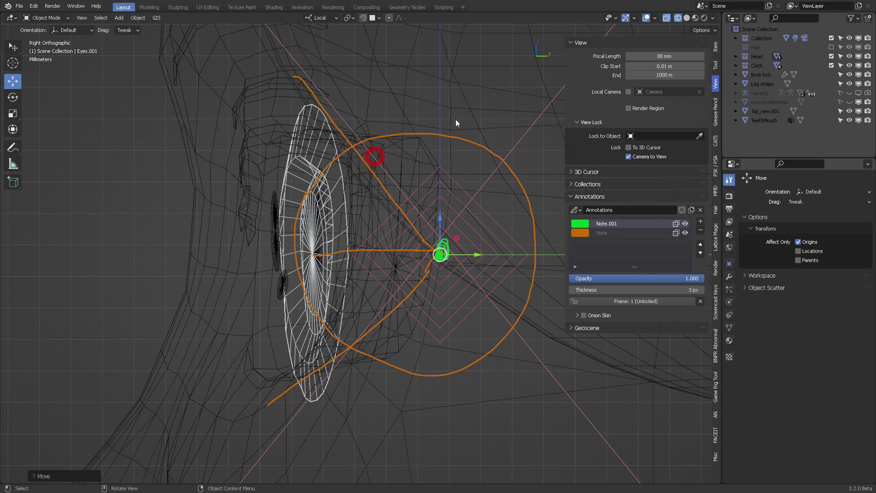
click(705, 30)
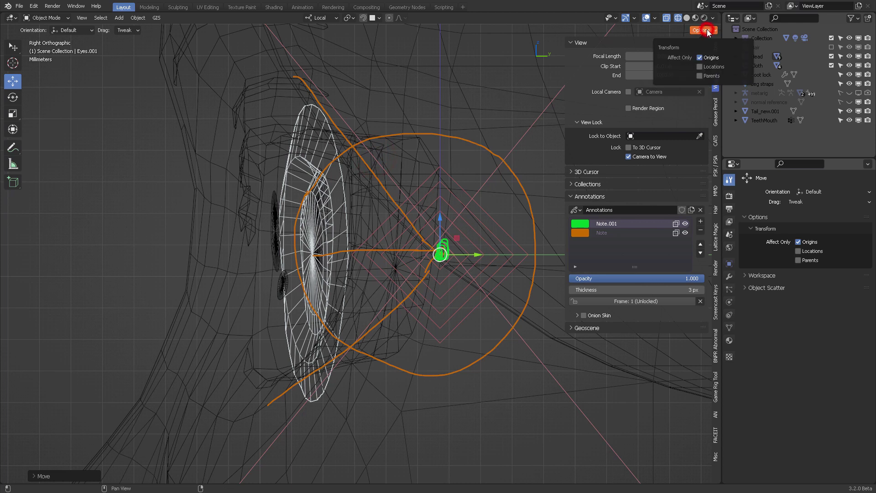
click(701, 58)
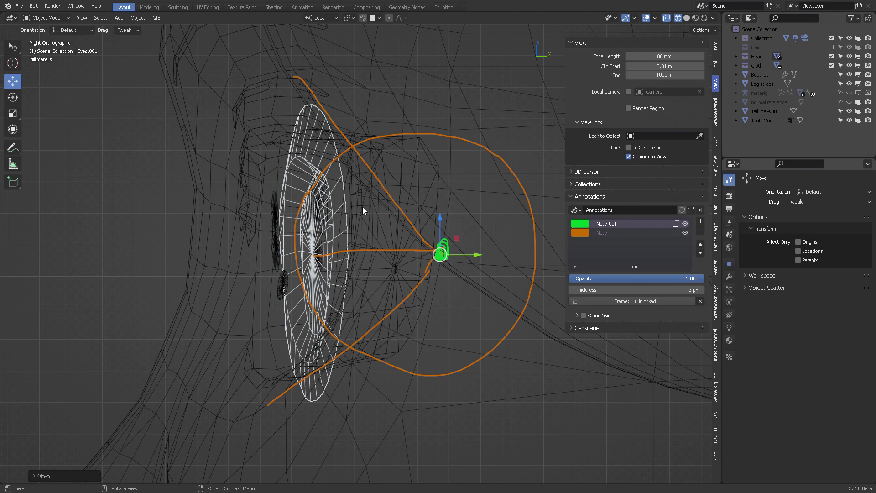
Step: Split the 3D viewport in two, show the whole head in perspective and select the other eye mesh, Eyes
drag(2, 14, 260, 59)
key(n)
middle_drag(133, 233, 177, 224)
scroll(180, 219, down, 6)
click(77, 257)
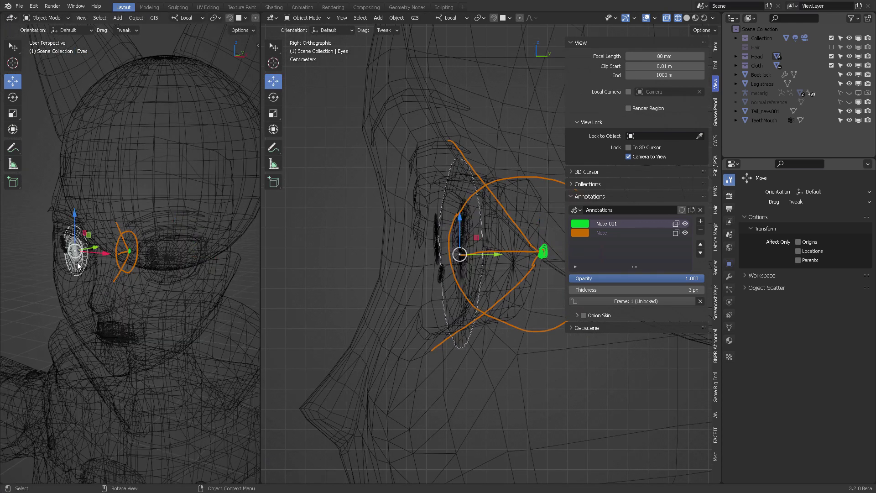
key(ctrl+Tab)
click(171, 263)
key(ctrl+Tab)
click(118, 219)
Step: Restrict transforms to origins again and move the Eyes origin back along Y to the green mark
shift+middle_drag(505, 213, 444, 209)
click(709, 31)
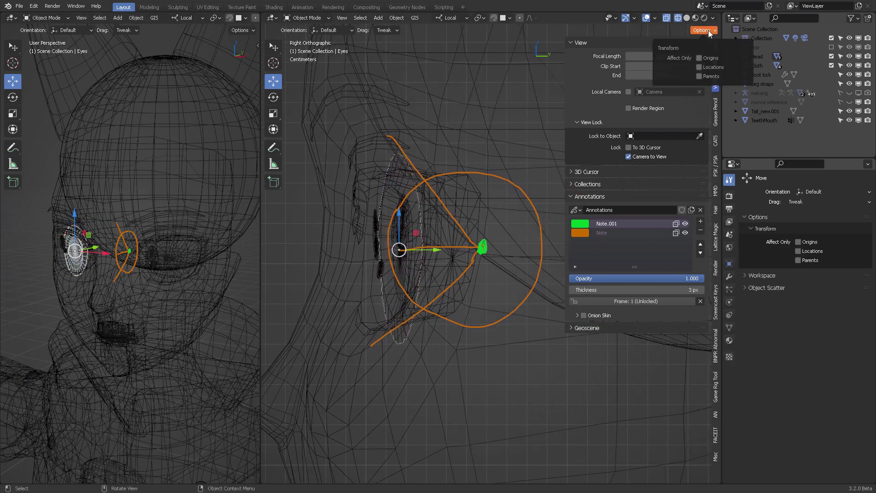
click(705, 59)
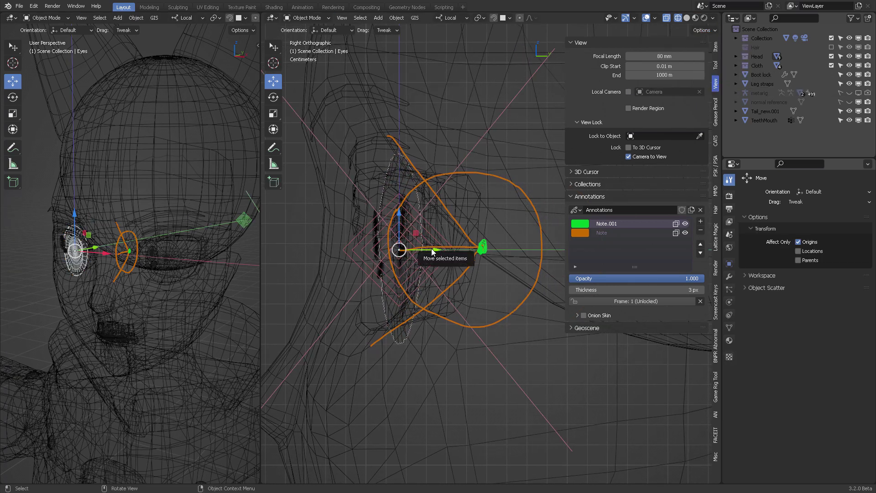
drag(437, 250, 513, 250)
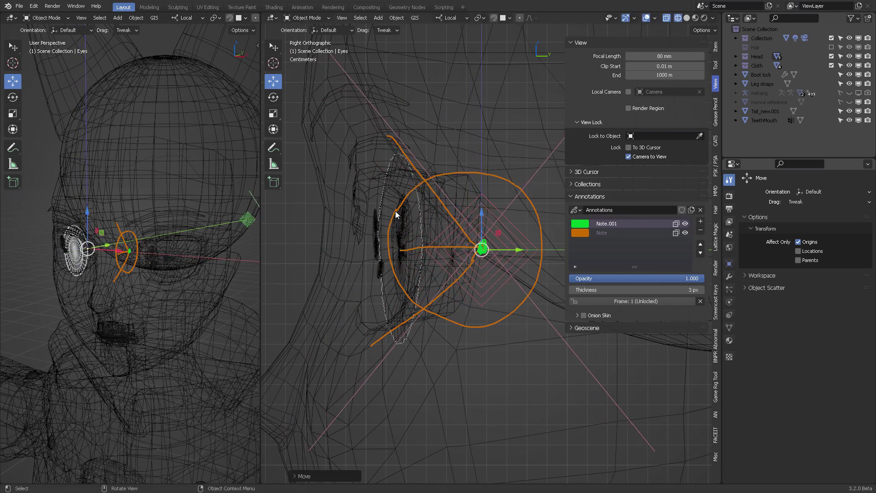
Step: Select both eyes and compare the positions of their origins from several angles, ending with nothing selected
shift+click(163, 258)
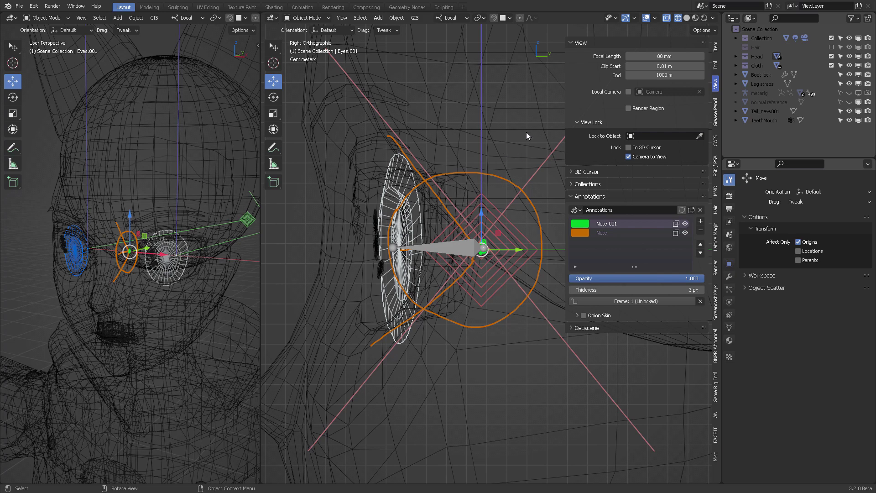
key(n)
scroll(522, 206, down, 3)
middle_drag(522, 205, 546, 235)
key(alt+a)
middle_drag(158, 225, 164, 250)
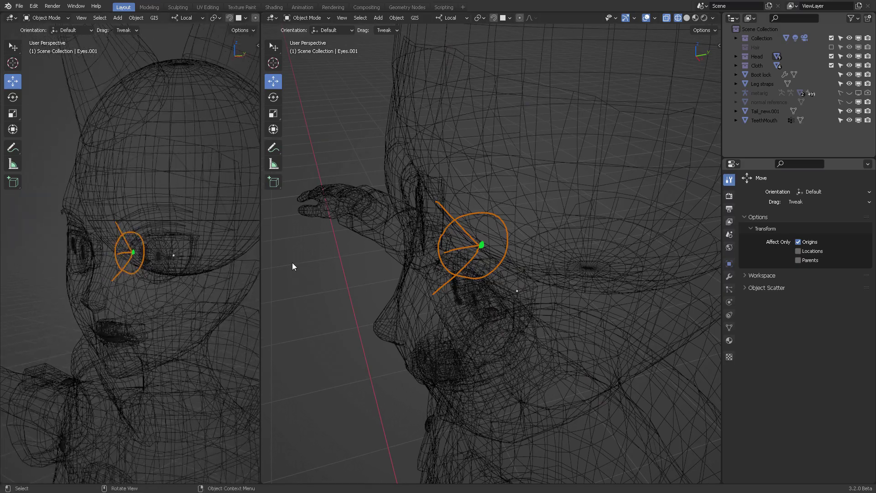
Step: Select Eyes.001, turn off the origins-only transform option and activate the Rotate tool
middle_drag(293, 265, 501, 234)
click(550, 237)
click(705, 30)
click(703, 58)
click(13, 101)
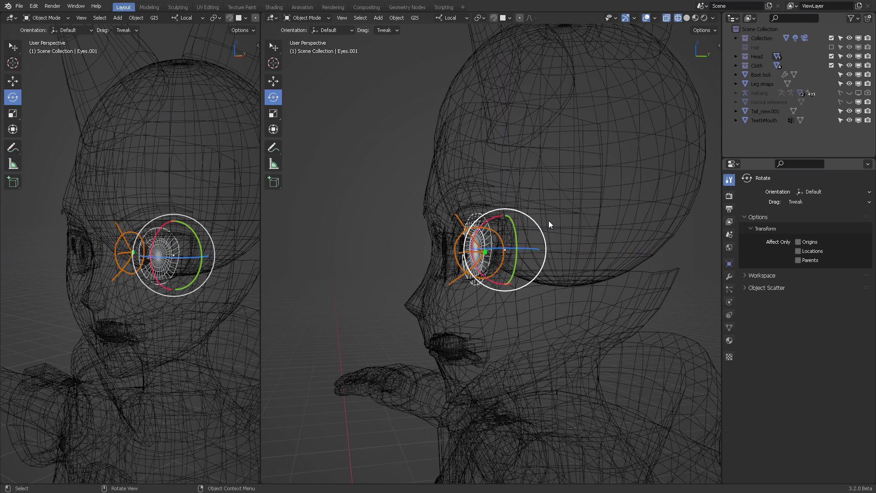
Step: Switch the larger viewport to solid shading and hide both annotation layers
click(686, 18)
scroll(557, 197, up, 3)
mouse_move(481, 179)
middle_down()
mouse_move(557, 196)
mouse_move(571, 189)
middle_up()
key(n)
drag(688, 223, 688, 232)
key(n)
key(n)
Step: Try rotating Eyes.001 about its moved origin to check how the eye follows the socket
middle_drag(568, 146, 555, 310)
mouse_move(557, 311)
mouse_down()
mouse_move(566, 312)
mouse_move(545, 317)
mouse_up()
middle_drag(575, 297, 606, 280)
Step: Show the head from the top in wireframe and add a third annotation layer coloured magenta
key(KP_7)
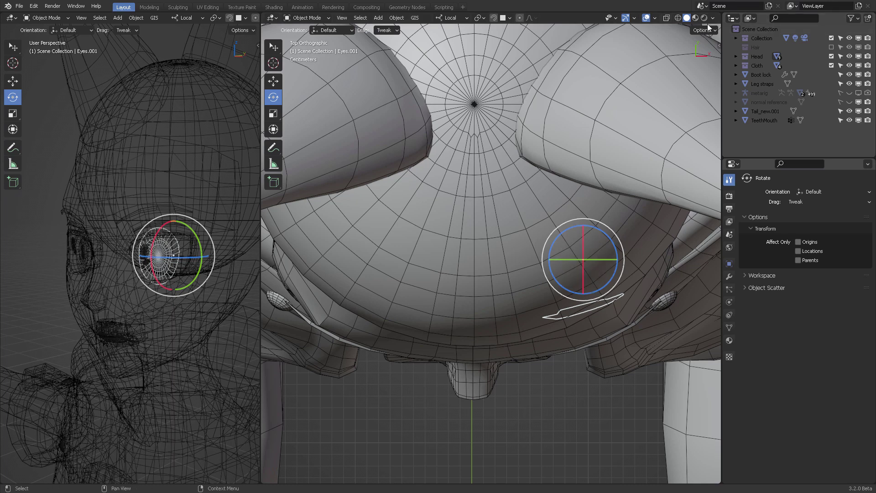
key(shift+z)
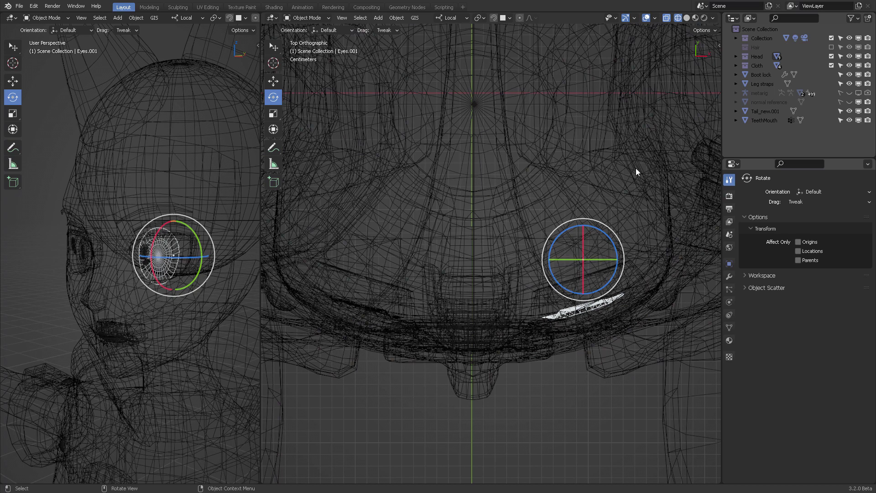
key(n)
click(583, 224)
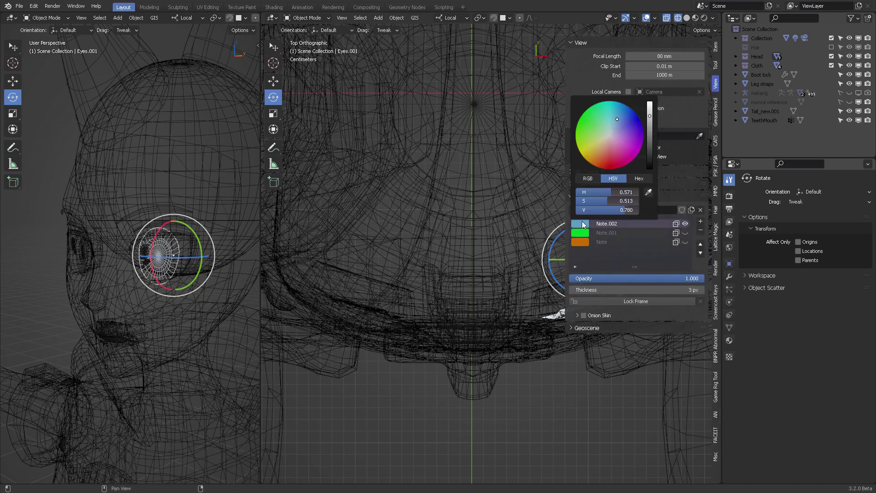
click(619, 132)
key(n)
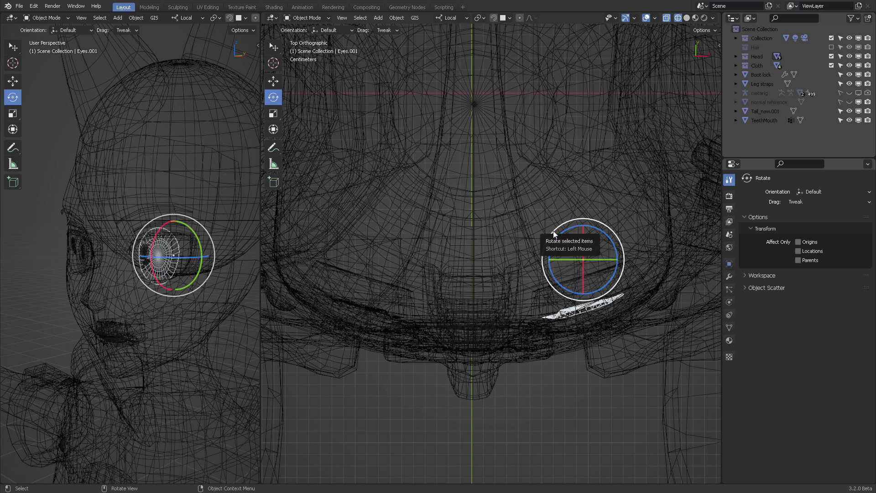
Step: Annotate a magenta arrow through each eye in the top view, showing its outward facing direction
click(273, 147)
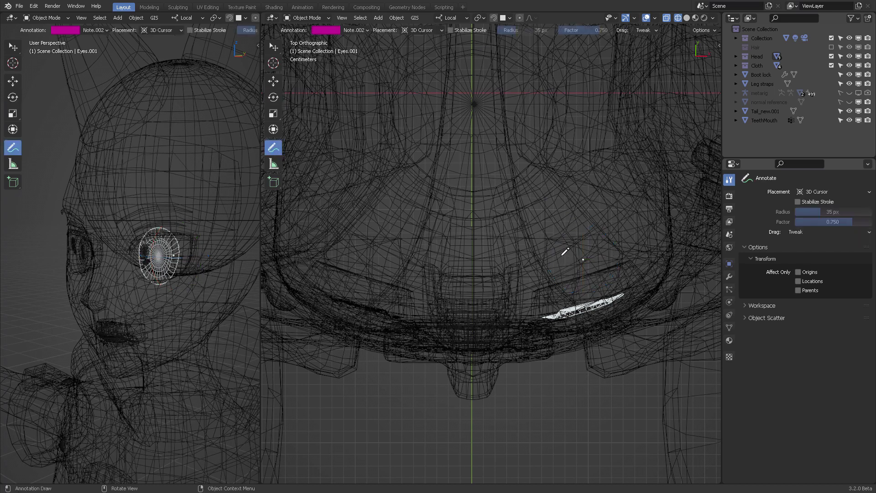
drag(593, 337, 596, 346)
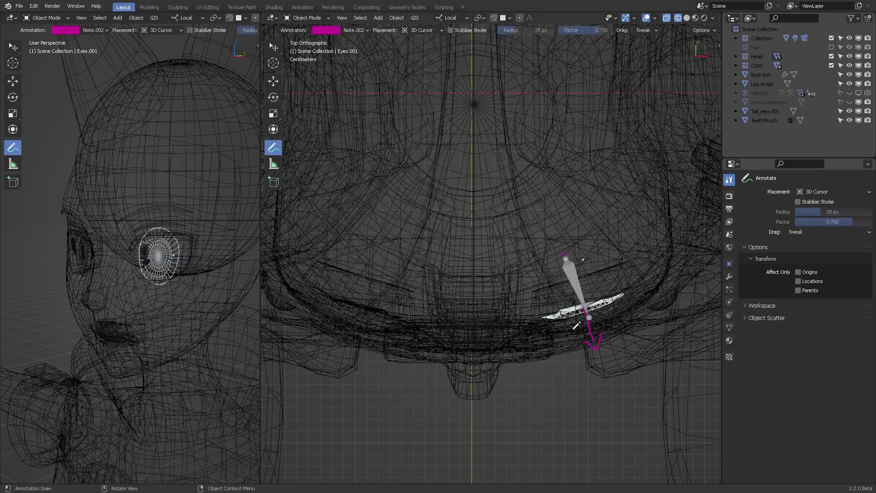
drag(366, 248, 329, 331)
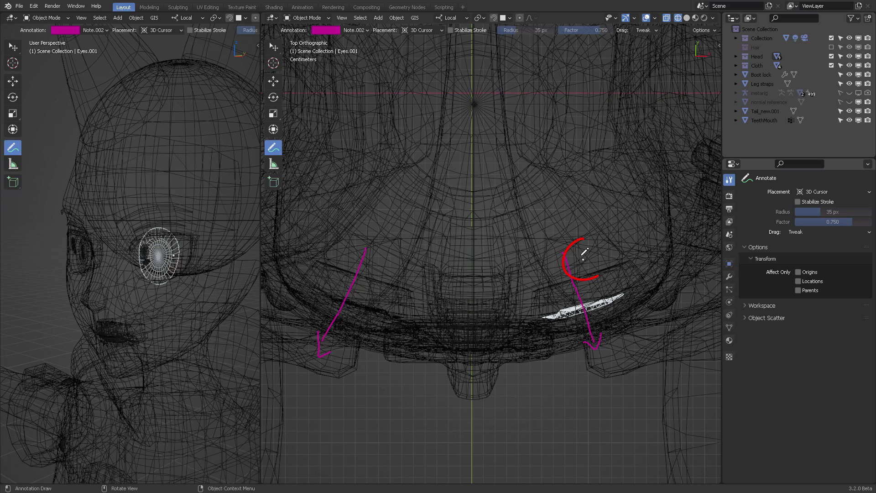
Step: Restrict transforms to origins and move the Eyes.001 origin inward along X to the start of the magenta arrow
click(707, 28)
click(699, 56)
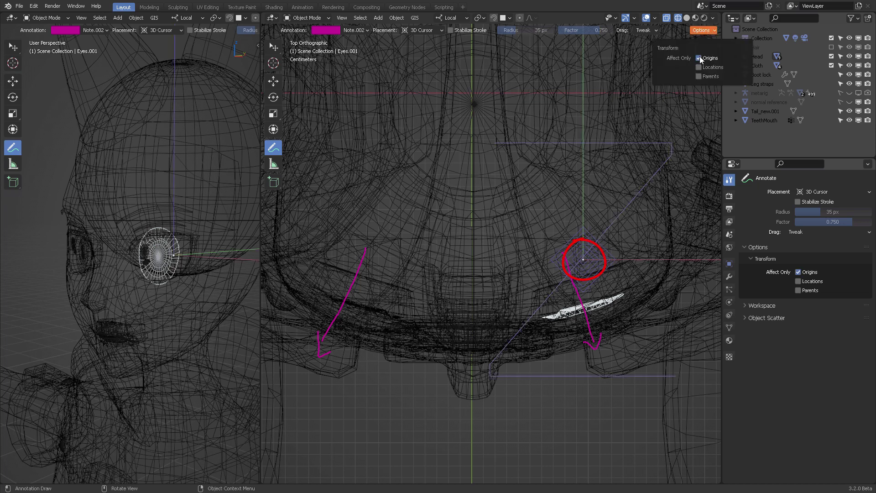
click(273, 81)
drag(619, 260, 577, 296)
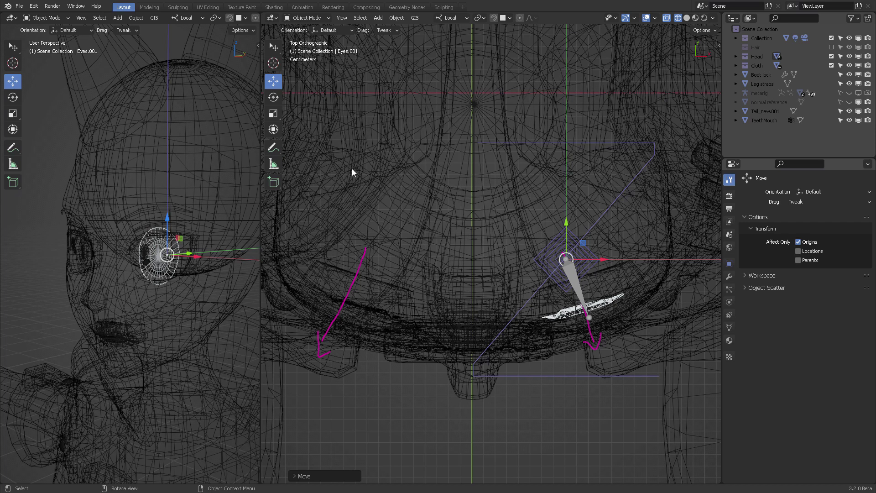
Step: Rotate the Eyes.001 origin in the top view so its axis lines up with that eye's magenta arrow
click(275, 101)
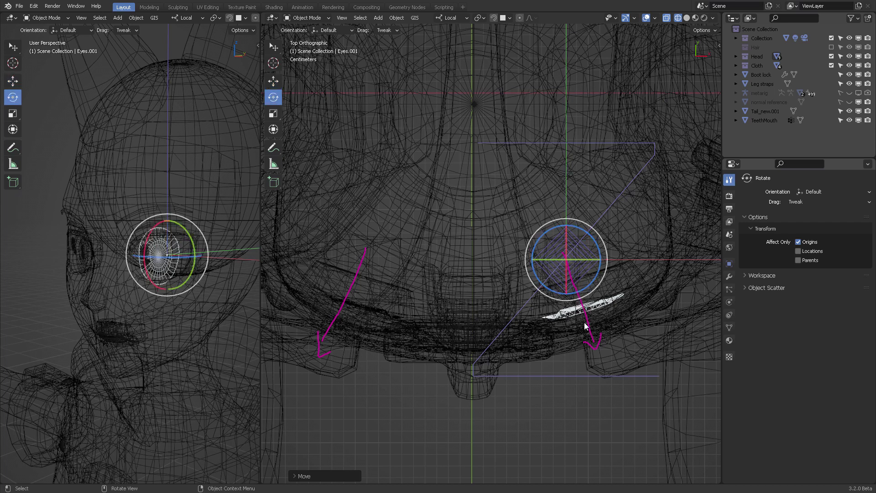
drag(596, 253, 588, 241)
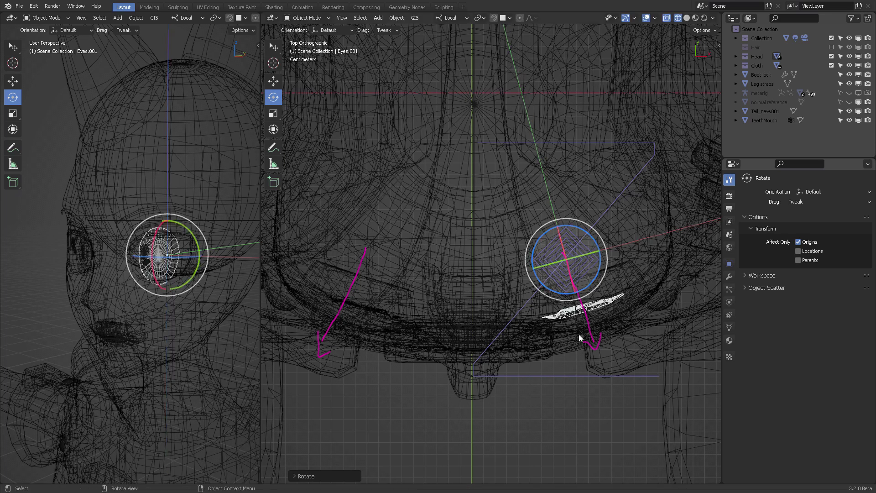
Step: Move the origin of the opposite eye, Eyes, inward along X and rotate it toward its magenta arrow
click(79, 255)
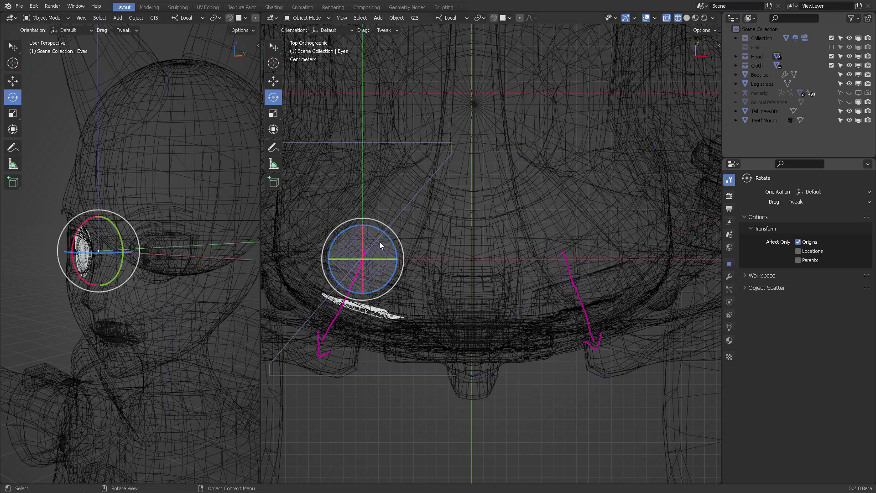
key(g)
key(x)
click(403, 255)
mouse_move(404, 253)
mouse_down()
mouse_move(401, 242)
mouse_move(400, 265)
mouse_up()
key(ctrl+z)
Step: Readjust the Eyes origin's rotation to mirror the Eyes.001 origin and shift it slightly further inward
click(167, 258)
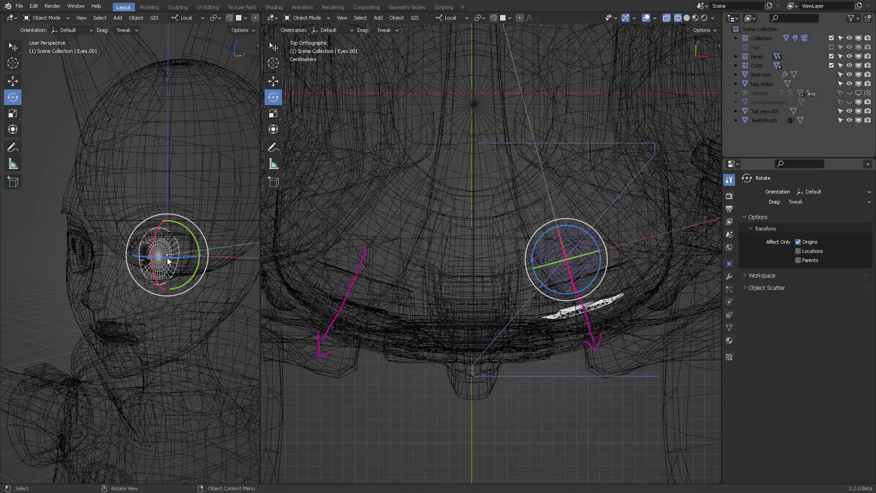
key(ctrl+z)
key(ctrl+z)
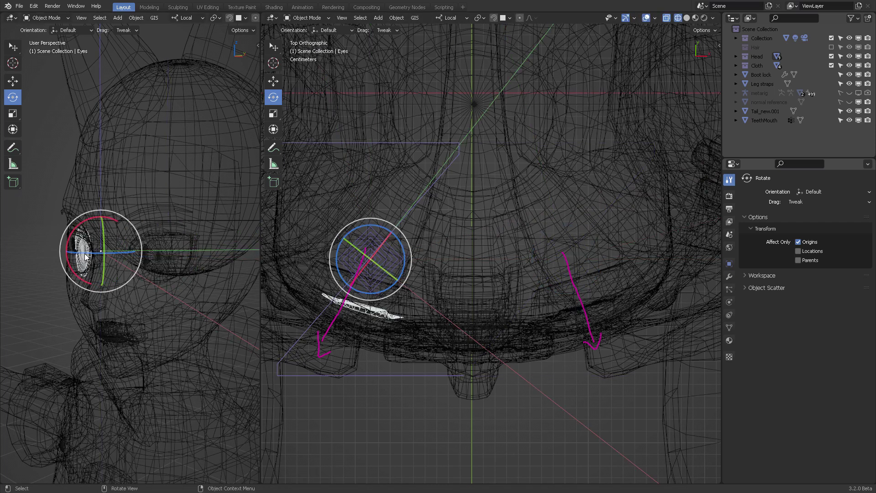
drag(404, 255, 397, 240)
key(g)
click(410, 243)
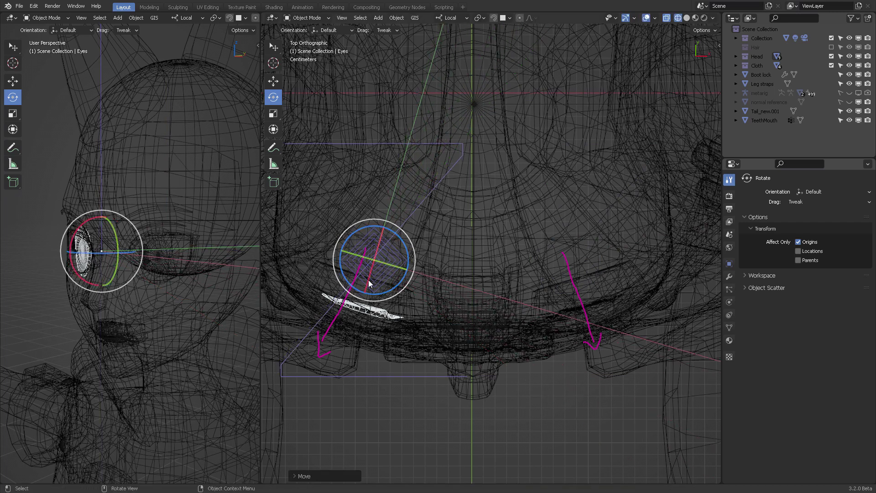
Step: Select Eyes.001 in a perspective view and stop transforms from affecting only origins
key(ctrl+Tab)
click(432, 215)
middle_drag(498, 251, 478, 199)
click(530, 248)
click(703, 30)
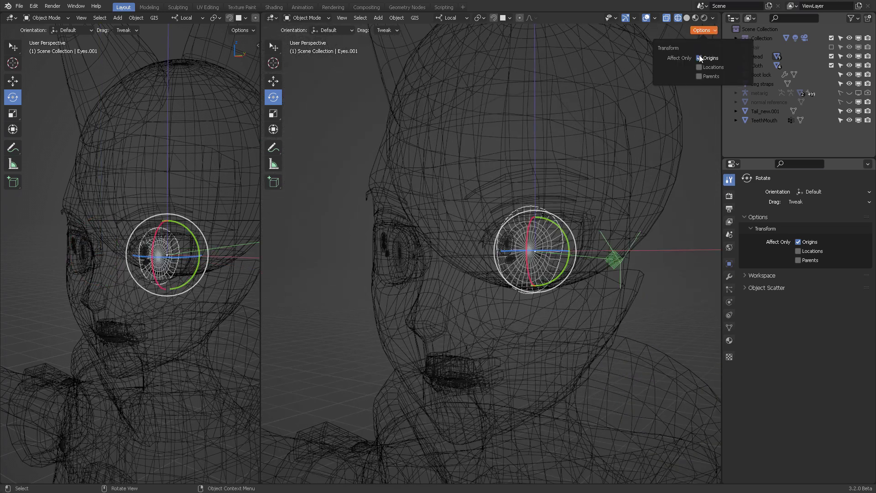
click(700, 58)
Step: Try rotating Eyes.001 about its local Z axis to check how the eye follows the socket
middle_drag(517, 158, 513, 110)
key(r)
key(z)
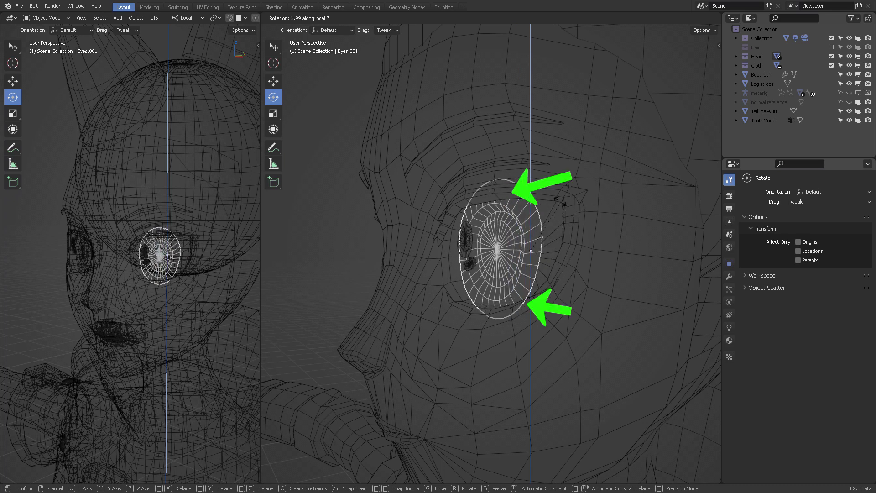
drag(573, 205, 583, 206)
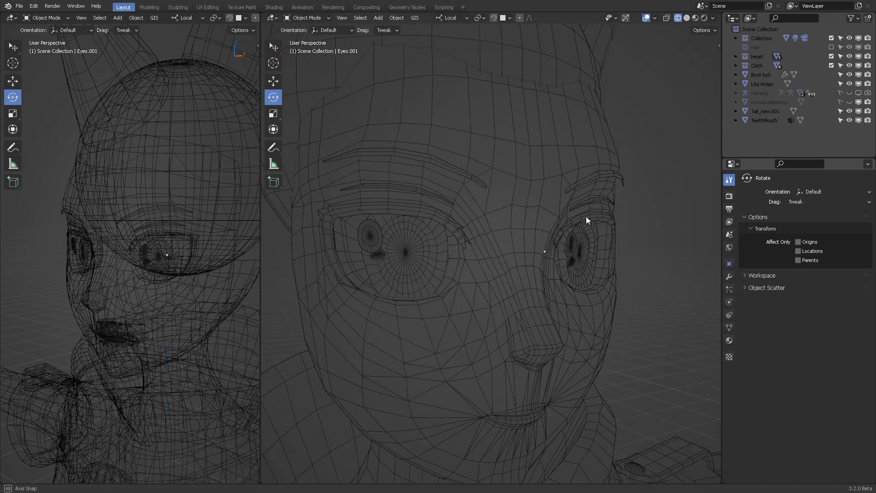
Step: Try rotating Eyes about its local Z and X axes to check its movement inside the socket
middle_drag(475, 241, 492, 265)
key(r)
key(z)
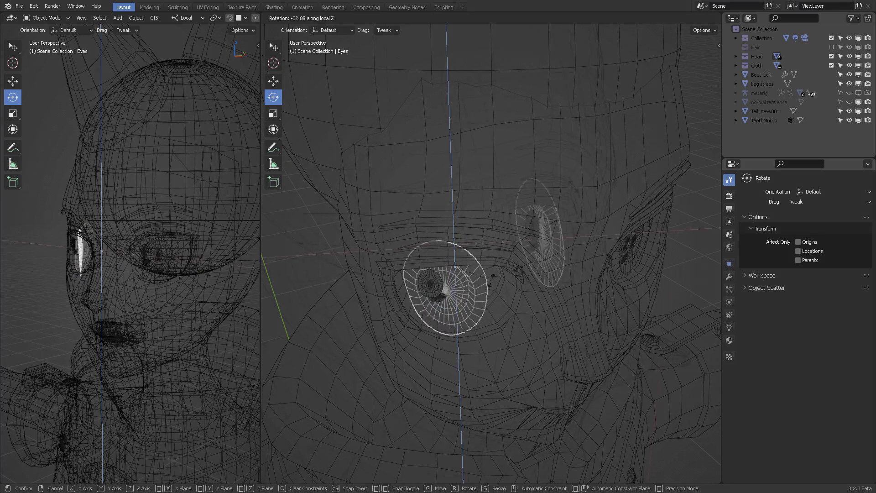
drag(502, 246, 503, 242)
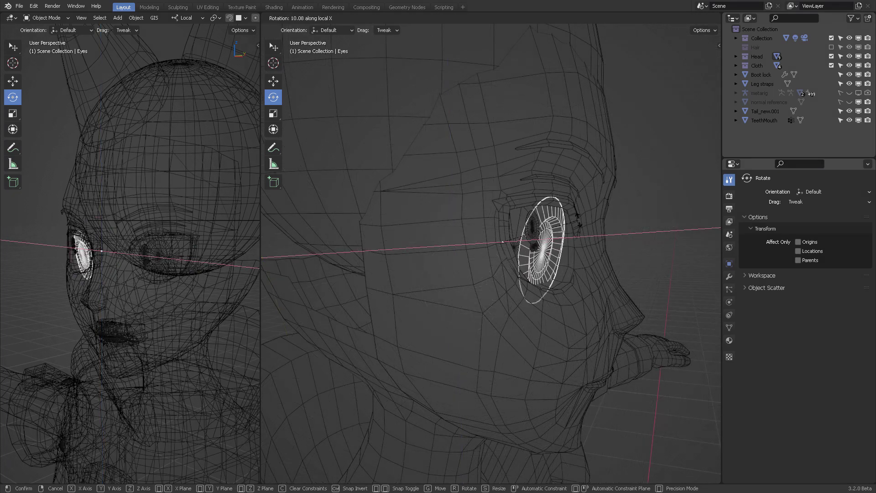
click(581, 203)
key(r)
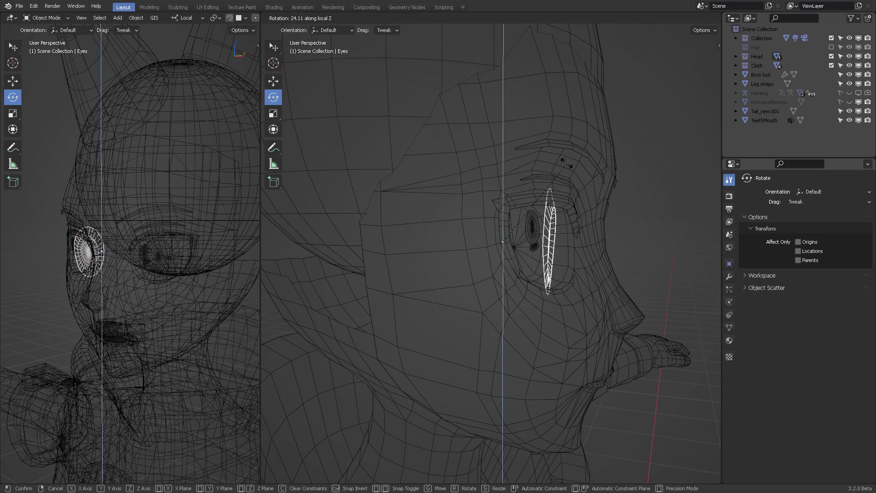
key(Escape)
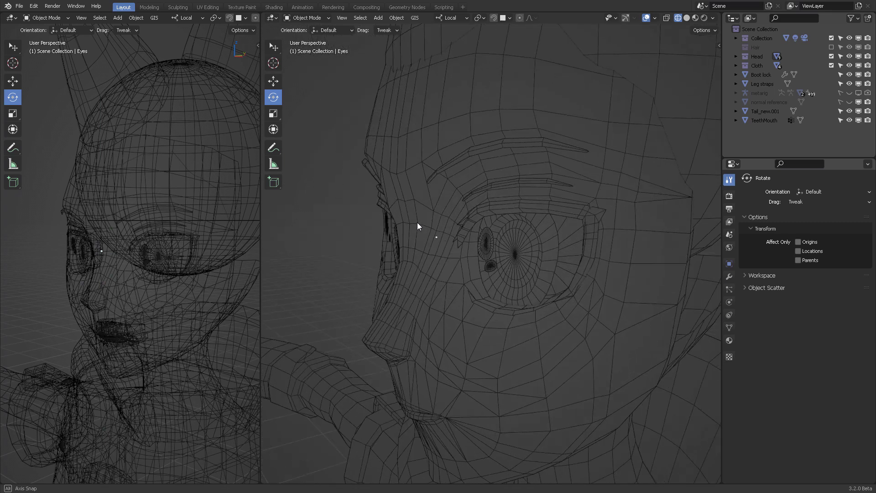
scroll(434, 224, down, 4)
scroll(515, 215, down, 3)
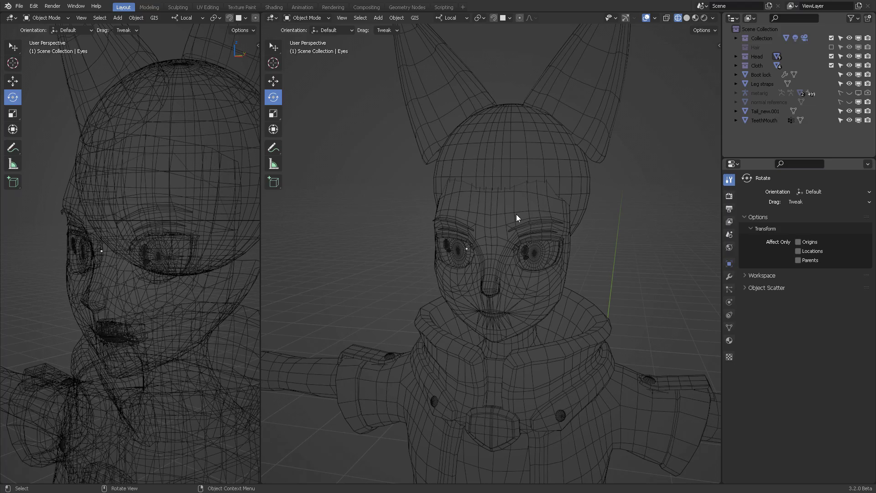